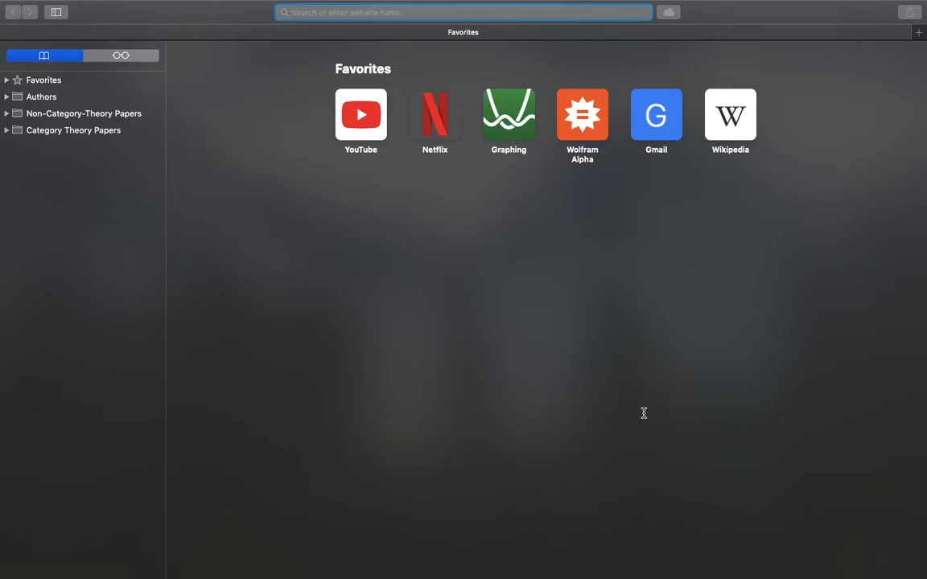
- Open the Desmos graphing calculator at desmos.com/calculator
text(desm)
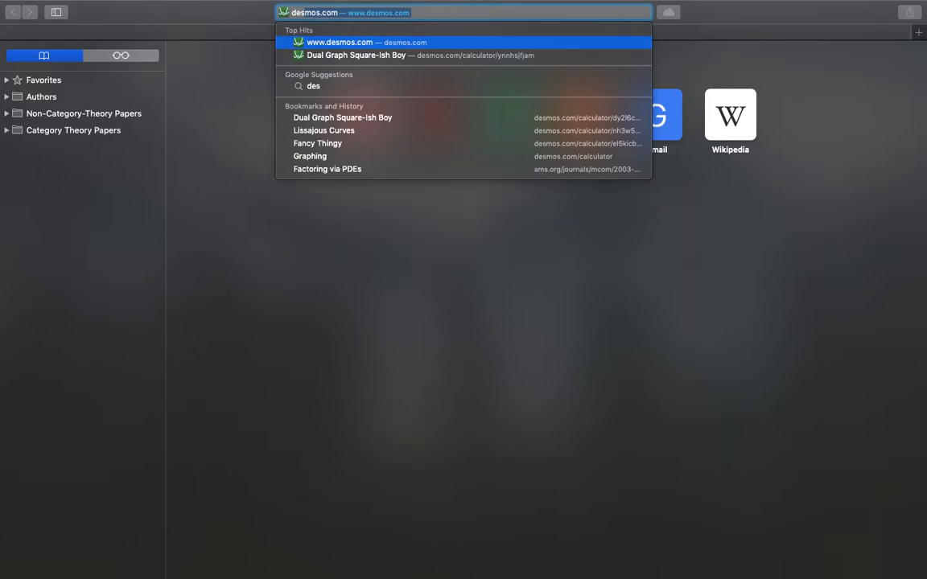
text(os.com)
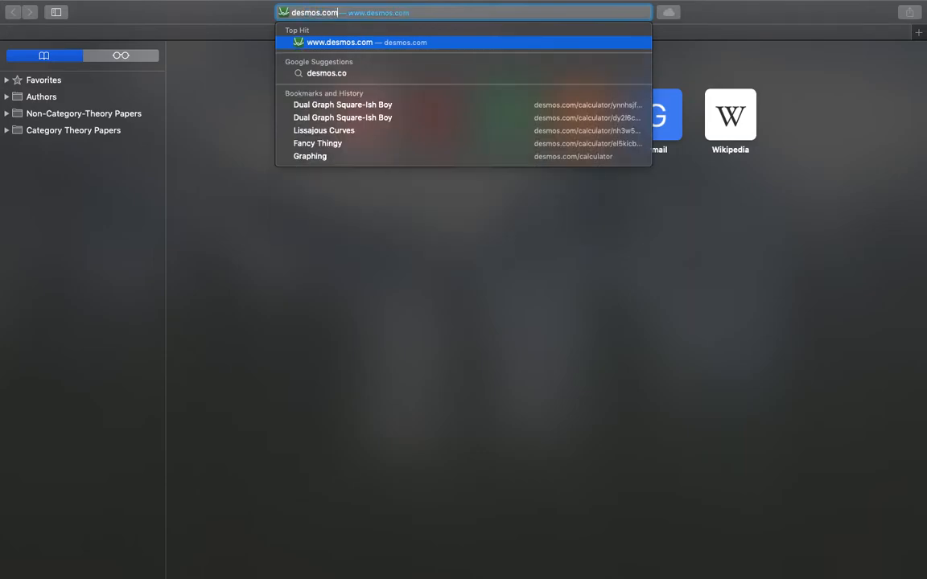
text(/calculator)
key(Return)
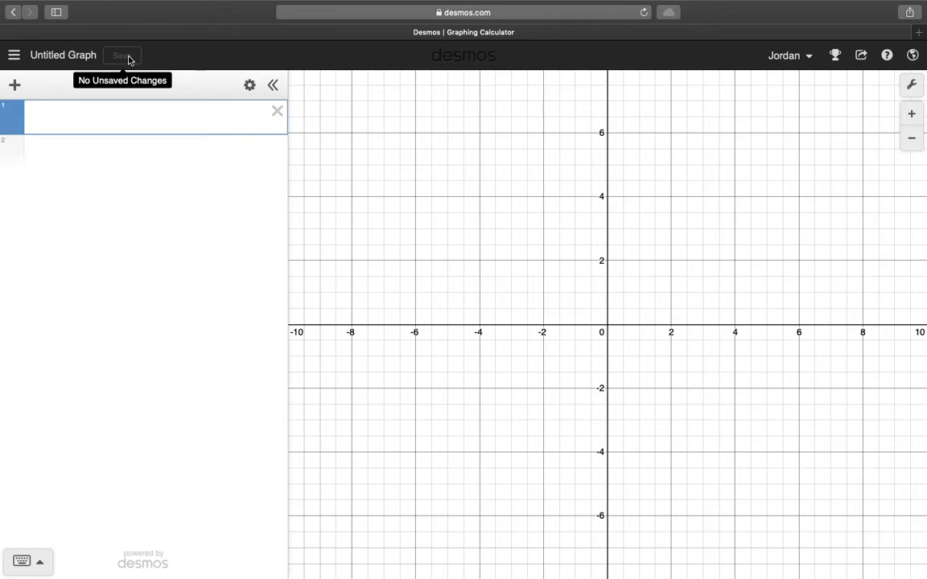
- Look through the saved graphs and the built-in example graphs, and return to the blank graph
click(14, 55)
scroll(113, 362, down, 5)
scroll(59, 381, down, 6)
scroll(58, 379, up, 1)
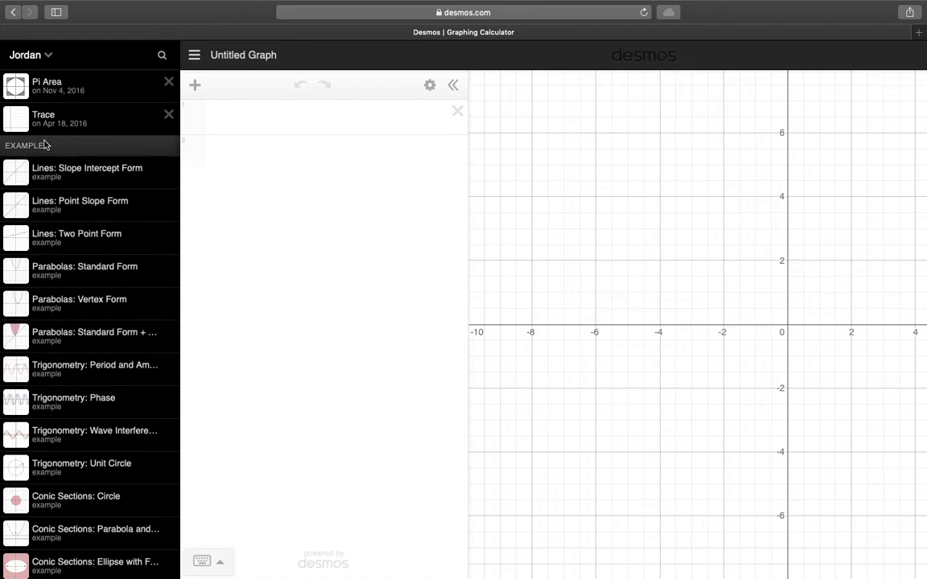
scroll(98, 372, down, 10)
scroll(98, 372, down, 5)
scroll(98, 372, up, 15)
scroll(99, 371, up, 15)
click(191, 59)
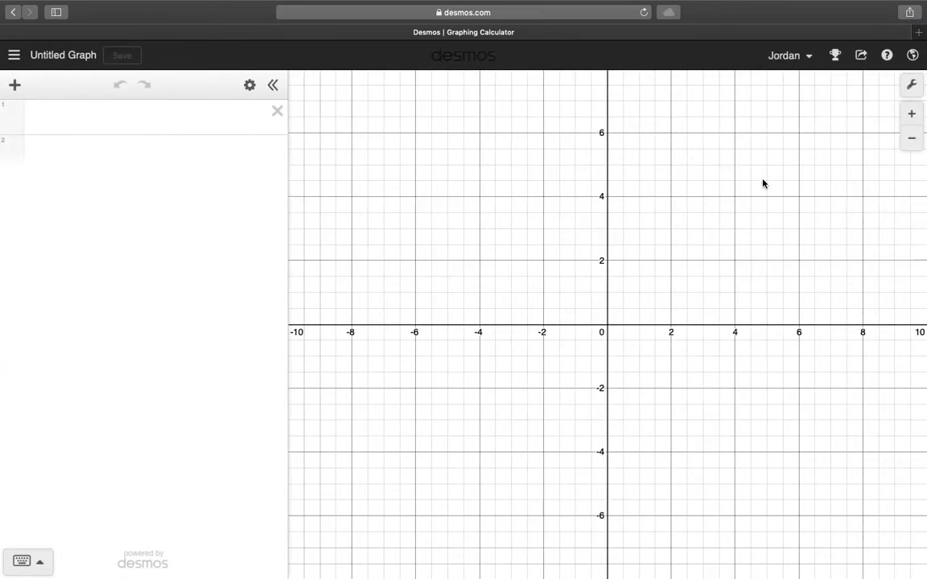
- Graph sin(x), generalize it to a sin(bx + c) + d, and add sliders for all four parameters
click(168, 129)
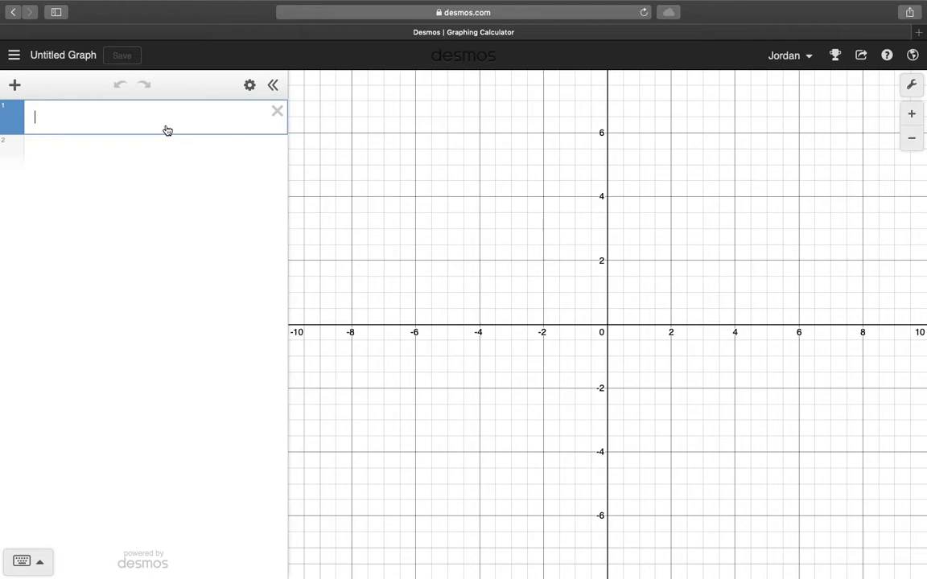
text(sin(x))
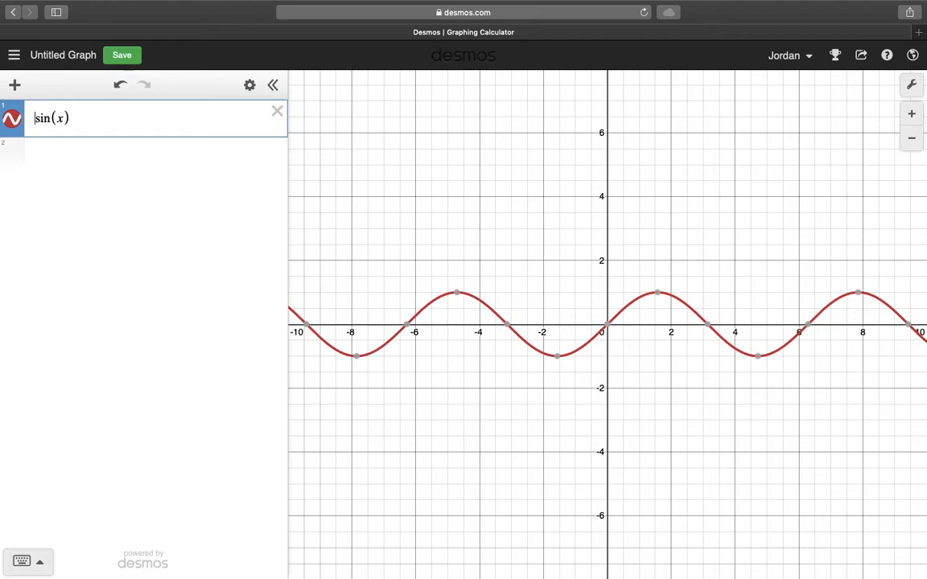
text(a)
key(Right)
key(Right)
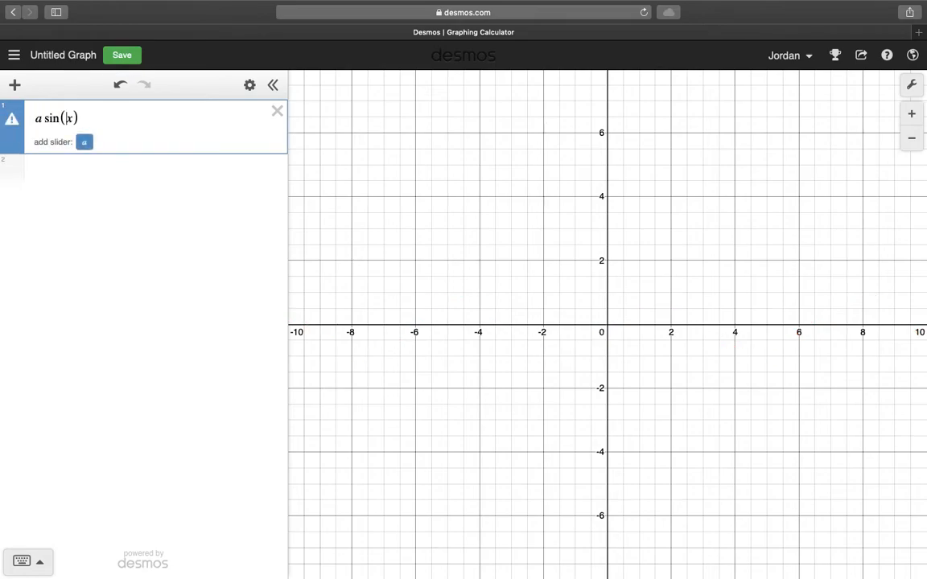
text(bx )
text(+ c))
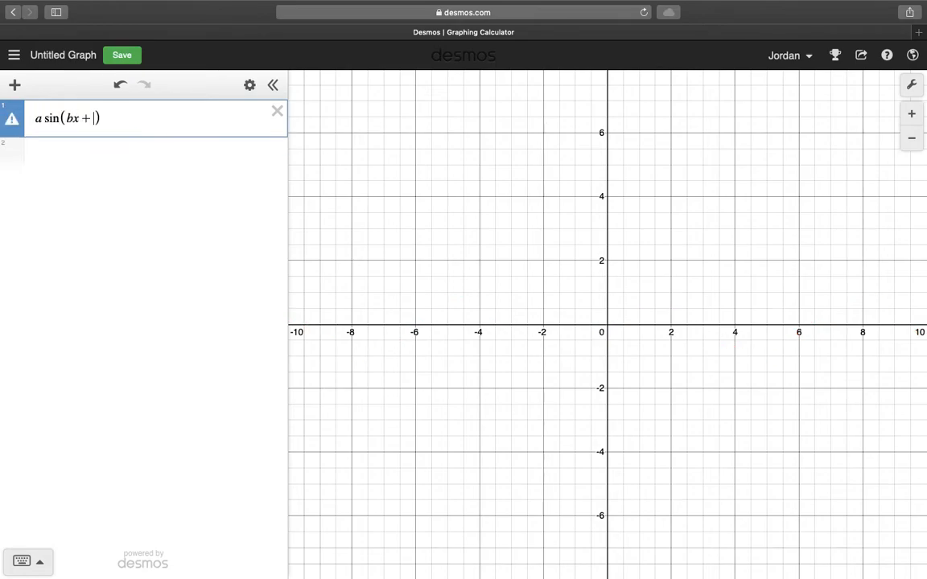
text(+d)
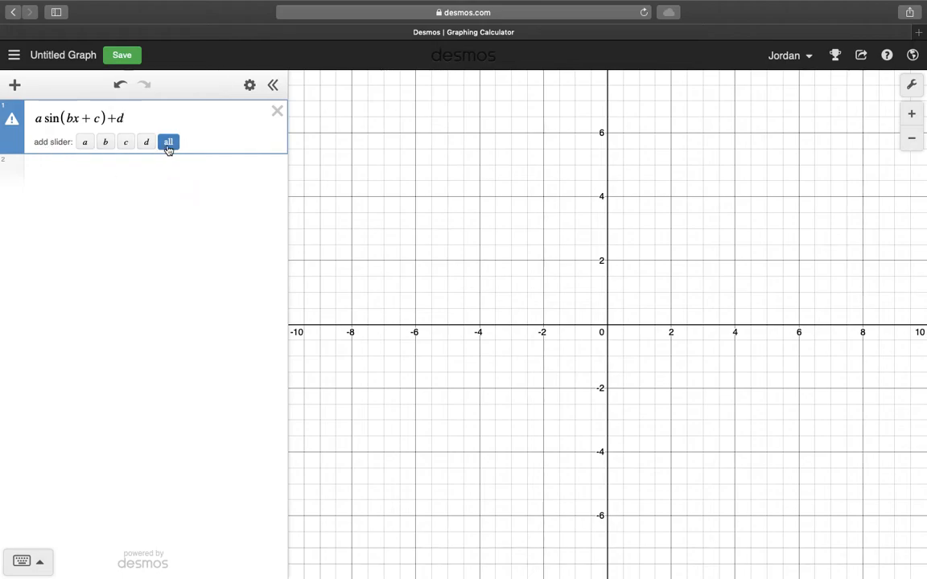
click(169, 142)
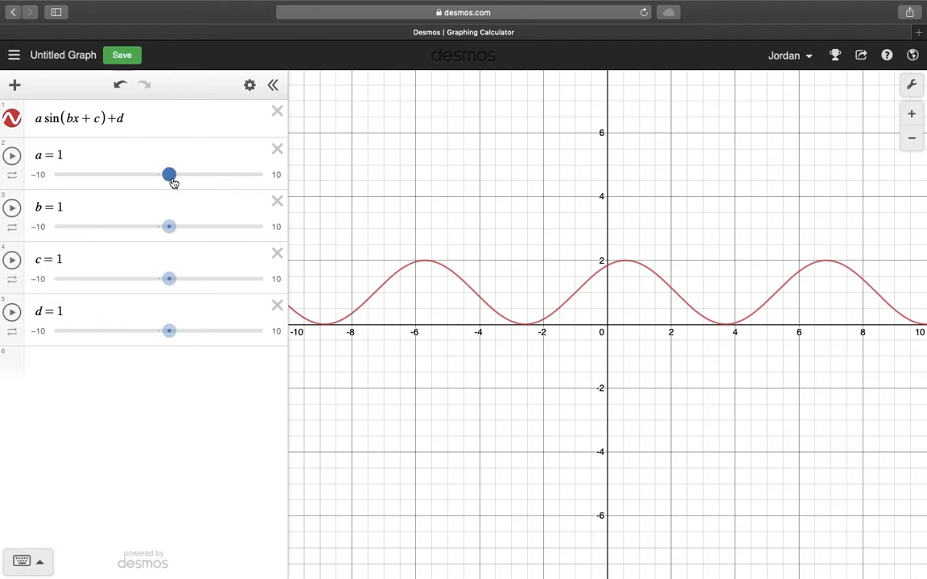
- Adjust the sliders to a = 2.9, b = 1.8, c = 1 and d = 0.5
drag(172, 183, 193, 177)
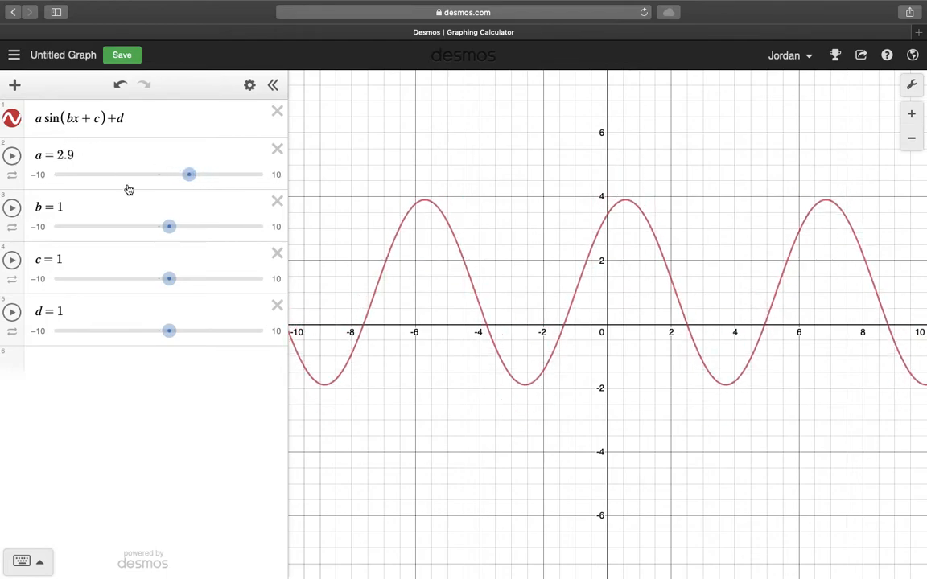
mouse_move(169, 228)
mouse_down()
mouse_move(215, 228)
mouse_move(165, 231)
mouse_move(178, 231)
mouse_up()
mouse_move(174, 289)
mouse_down()
mouse_move(213, 285)
mouse_move(170, 282)
mouse_up()
mouse_move(174, 327)
mouse_down()
mouse_move(205, 330)
mouse_move(166, 333)
mouse_up()
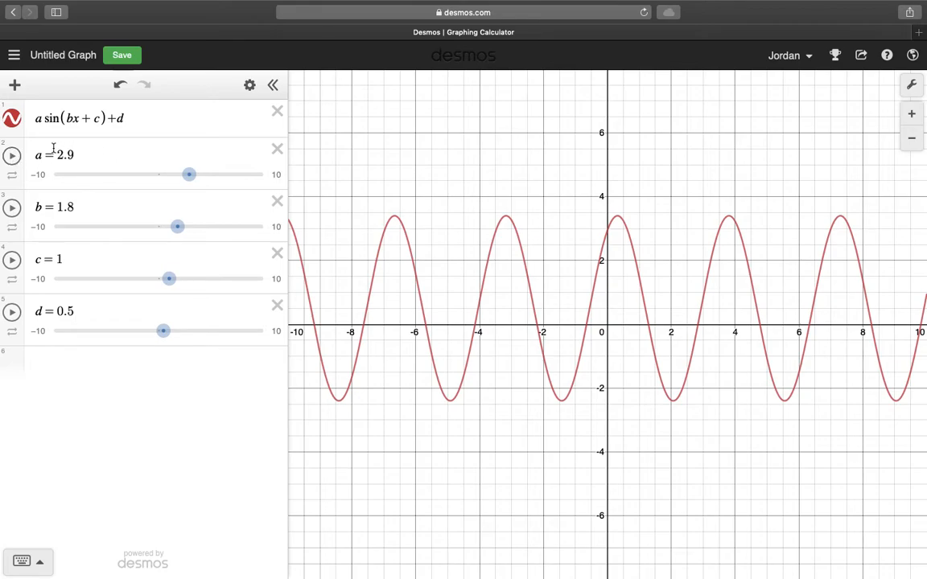
- Play the animation of slider a over a wider graph range and pause it
click(13, 157)
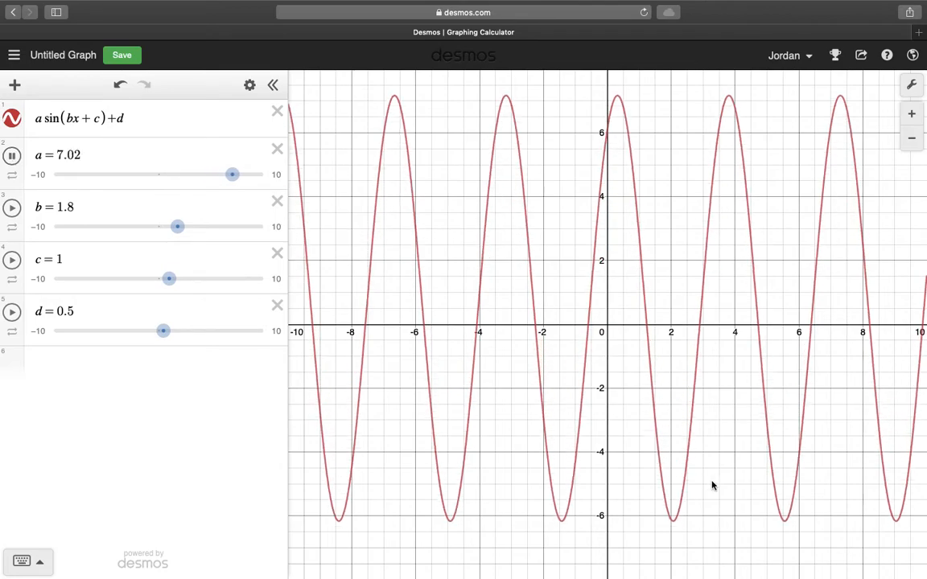
scroll(600, 372, down, 5)
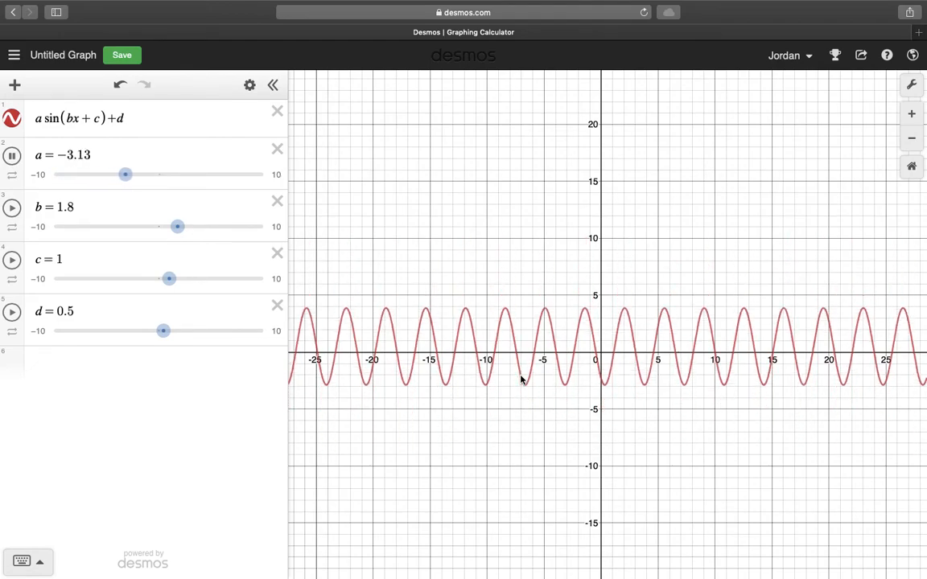
click(11, 155)
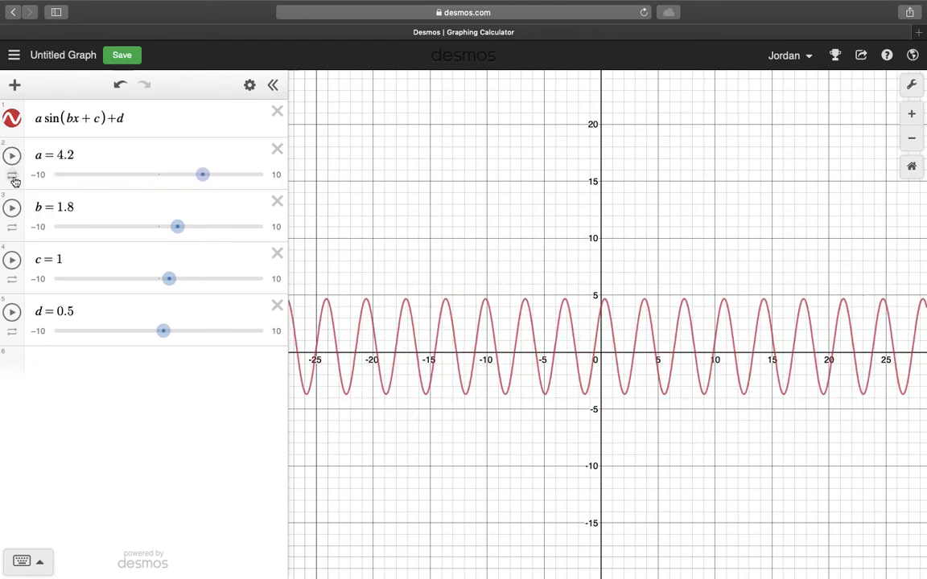
- Raise slider a's animation speed to 3.5x, play it briefly and pause it
click(13, 176)
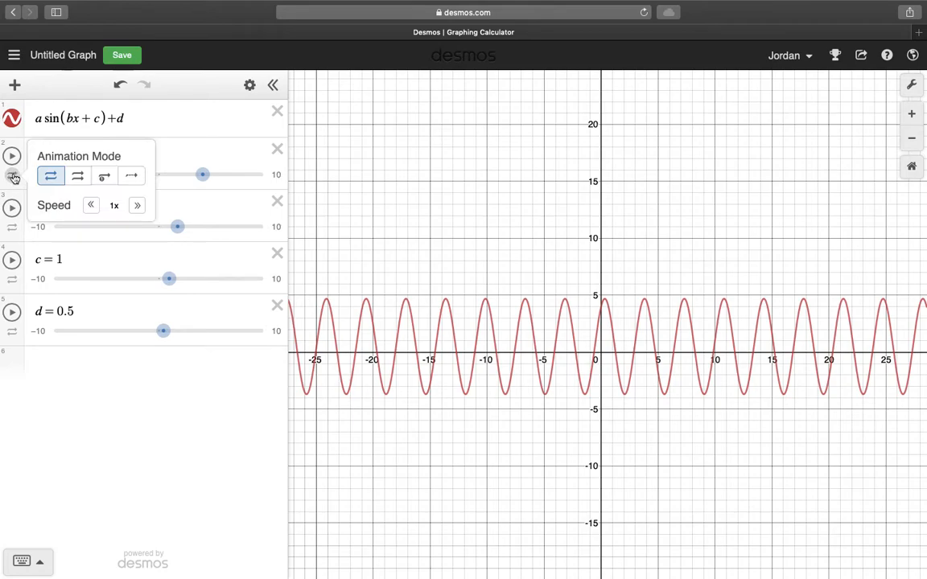
click(138, 206)
click(138, 207)
click(139, 207)
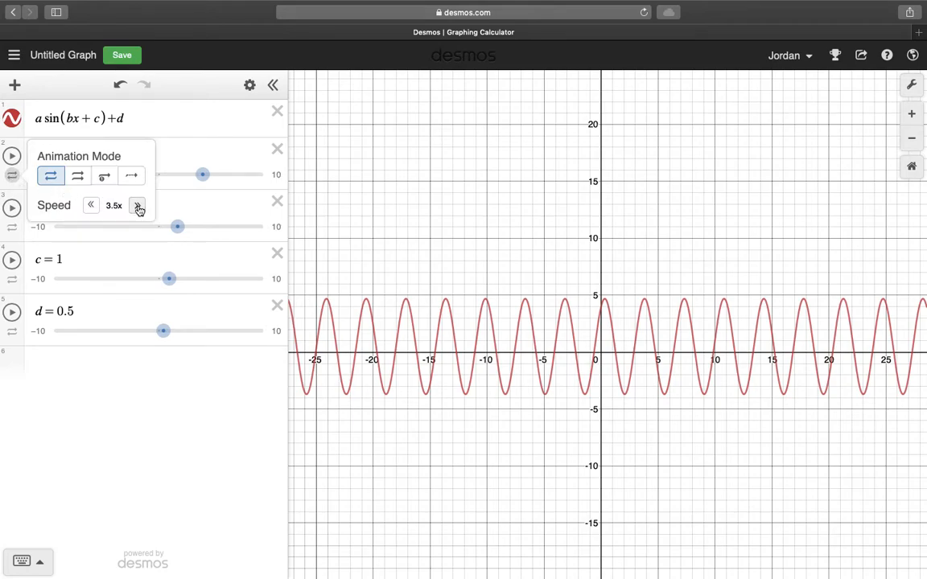
click(12, 156)
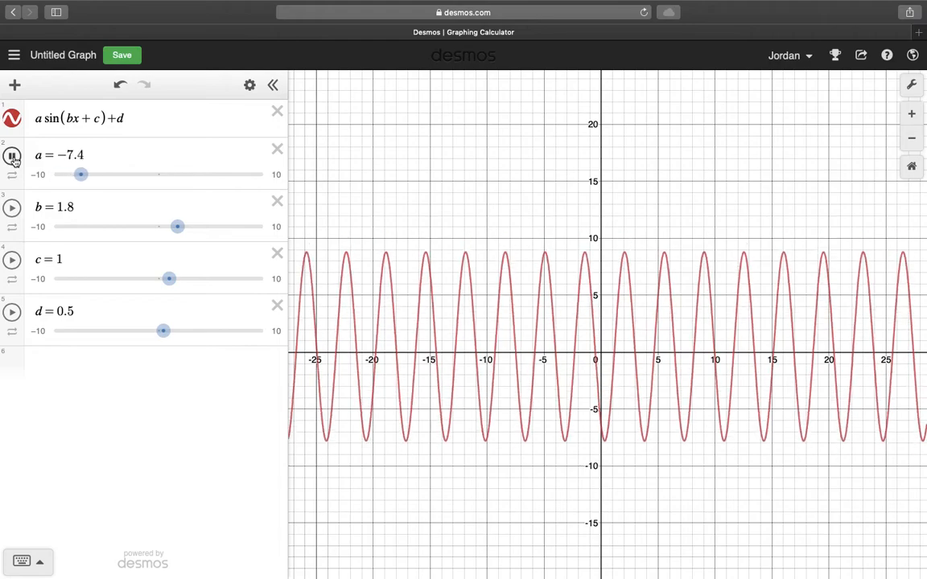
click(11, 155)
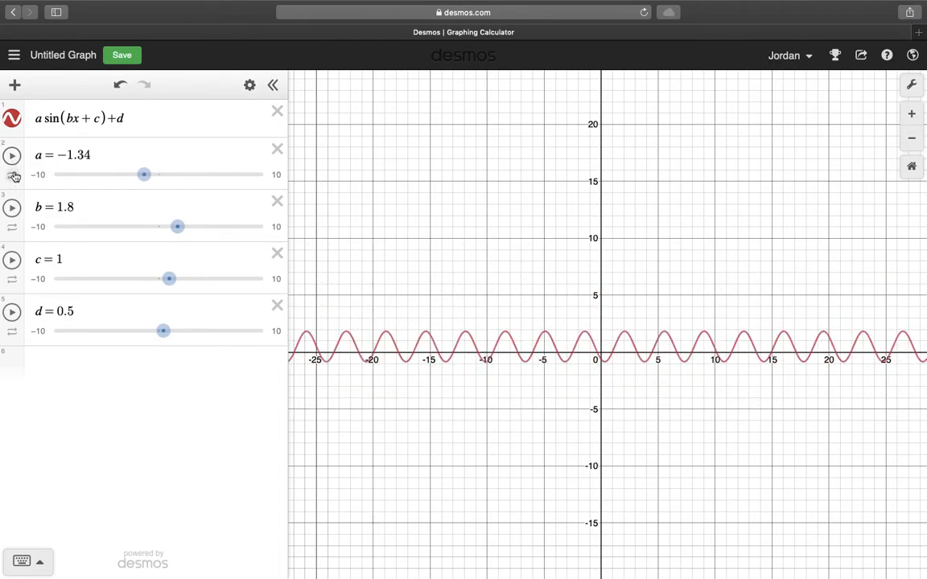
- Switch slider a's animation mode to repeat in one direction, run it, and reopen its animation properties
click(12, 175)
click(75, 178)
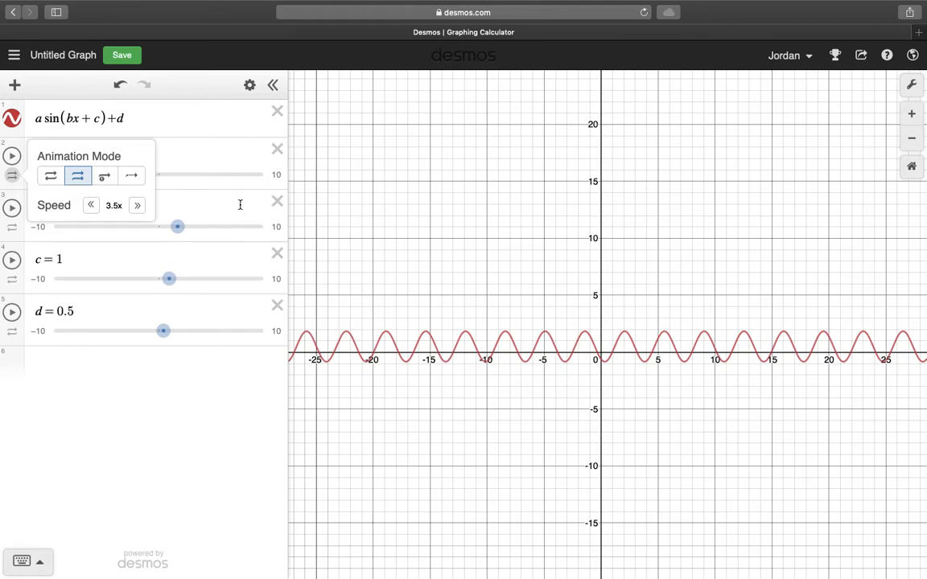
click(11, 155)
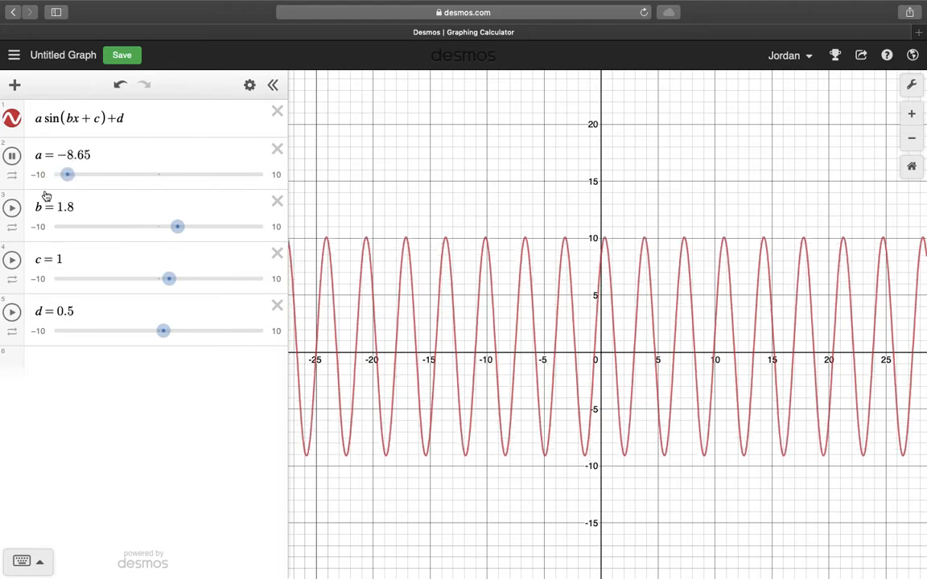
click(11, 155)
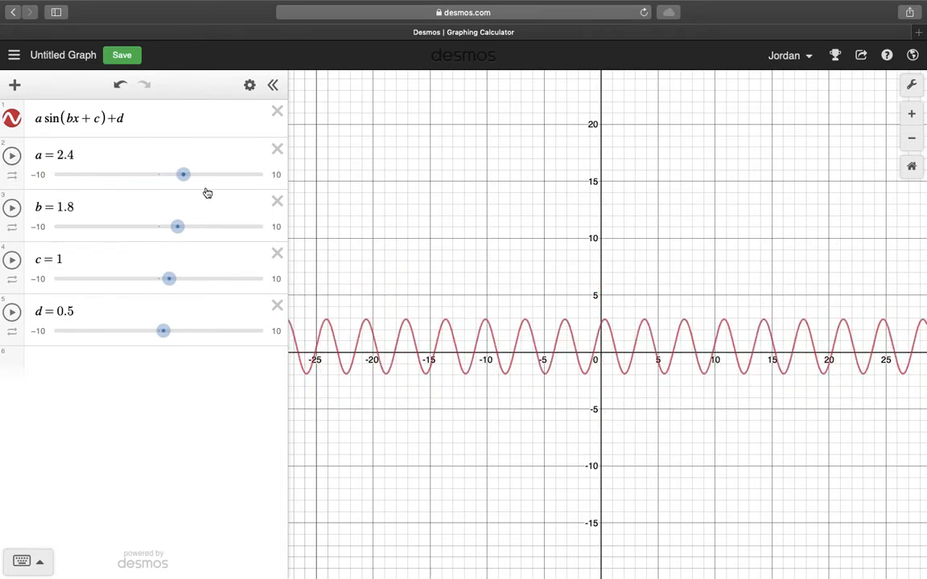
click(13, 175)
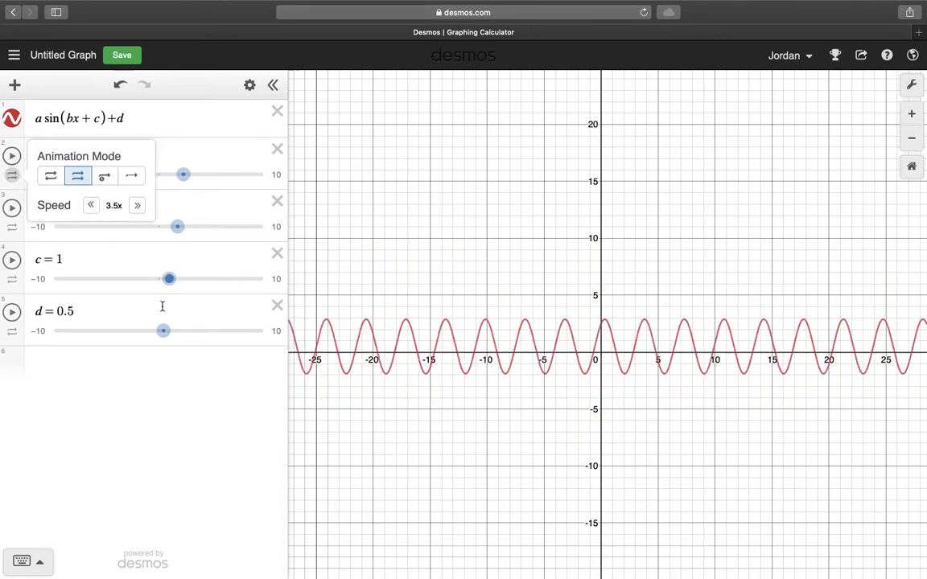
- Animate slider d at 1x speed with the mode set to repeat in one direction
click(11, 312)
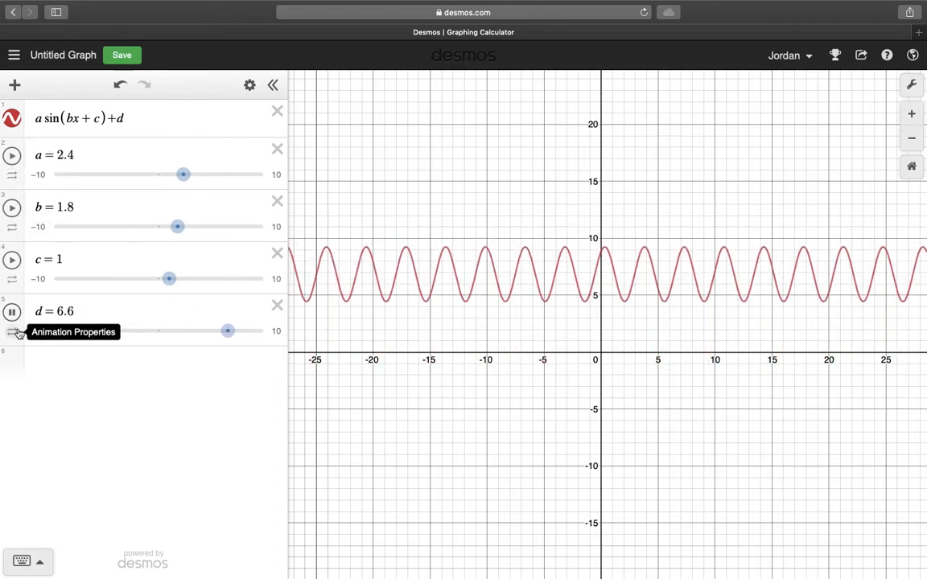
click(16, 333)
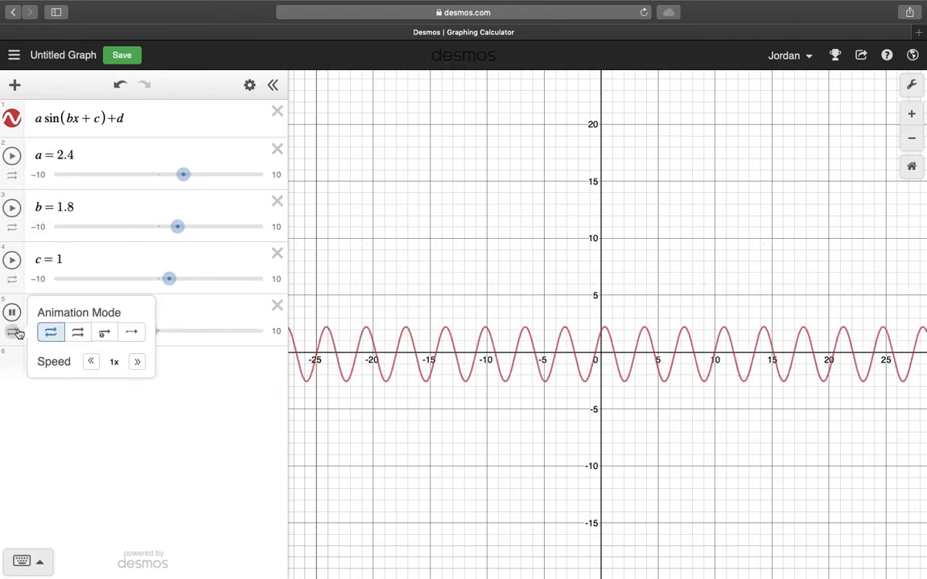
click(76, 334)
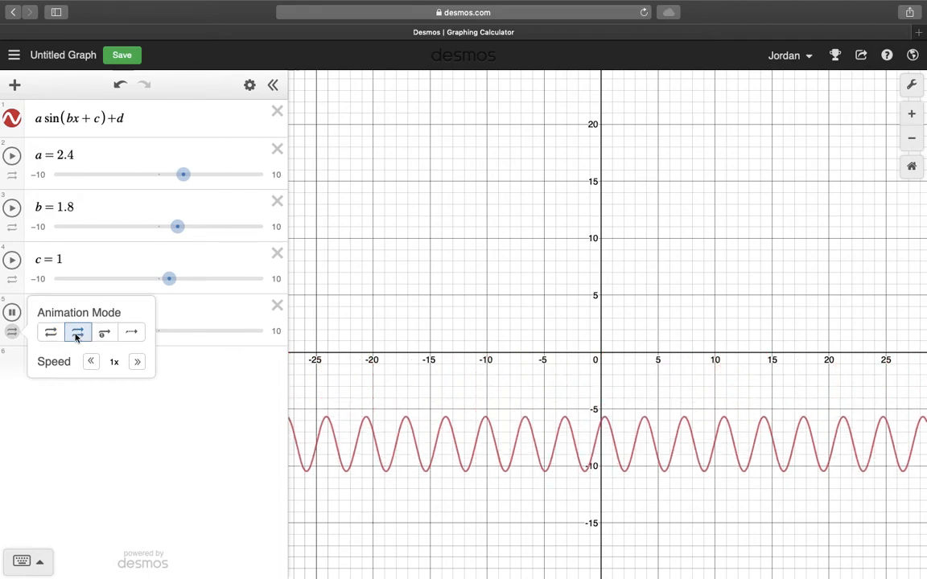
click(67, 445)
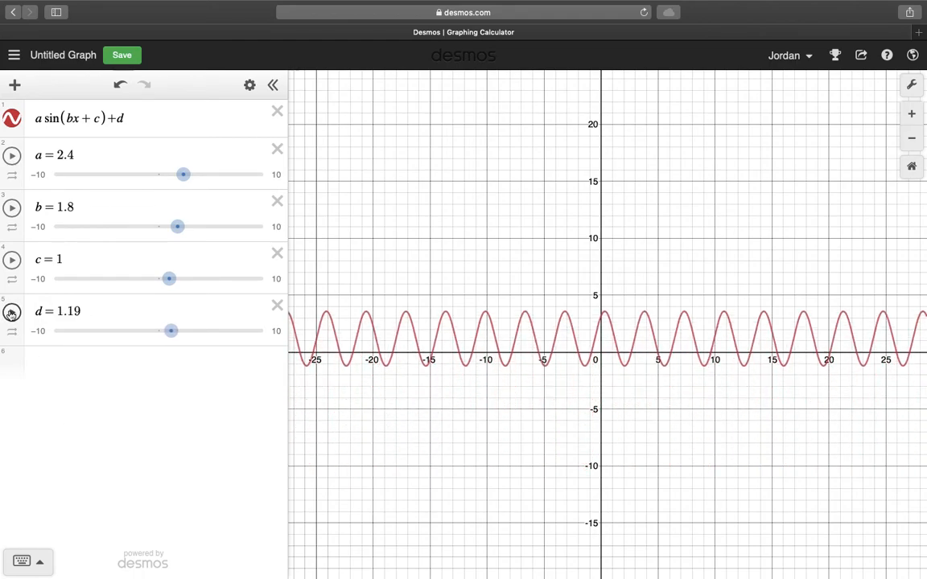
- Open the saved graph Lissajous Curves
click(12, 55)
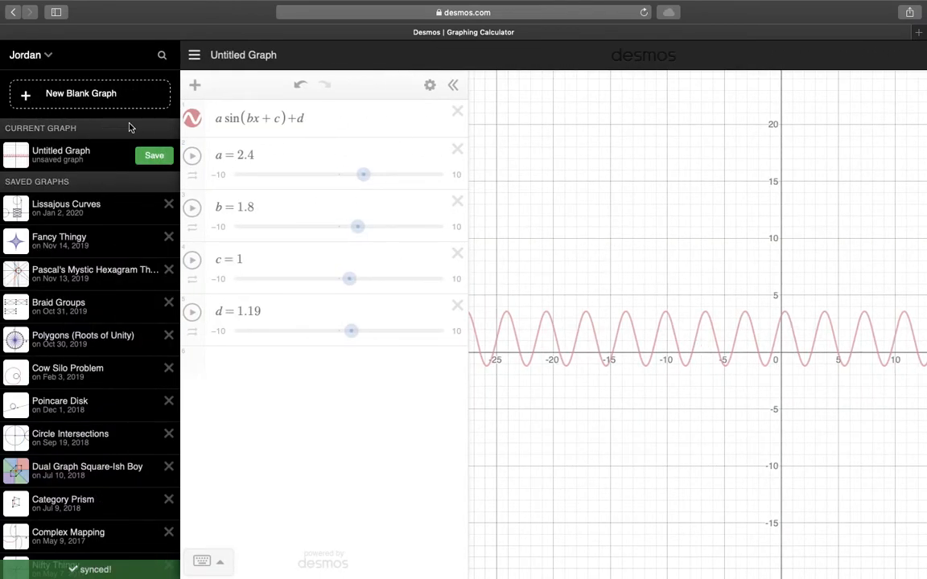
click(73, 214)
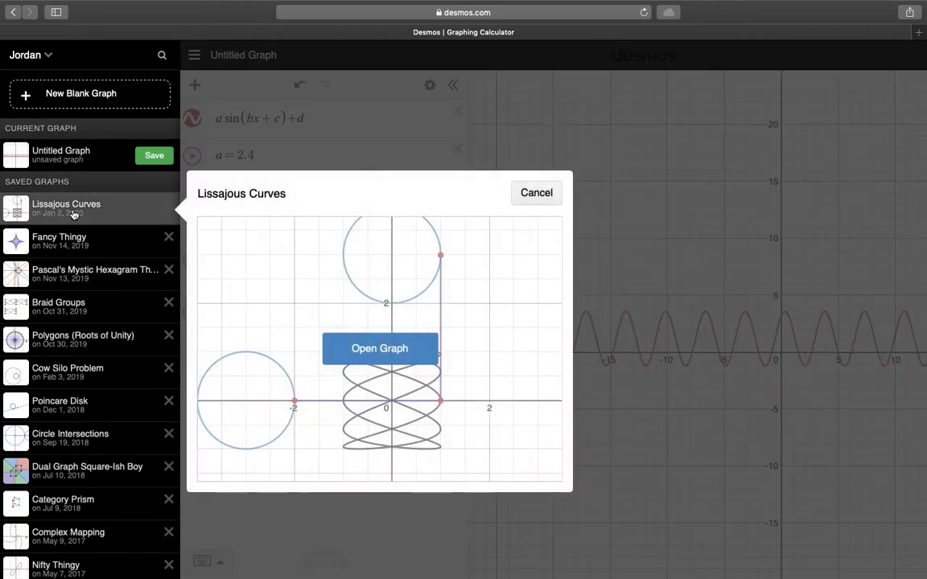
click(389, 346)
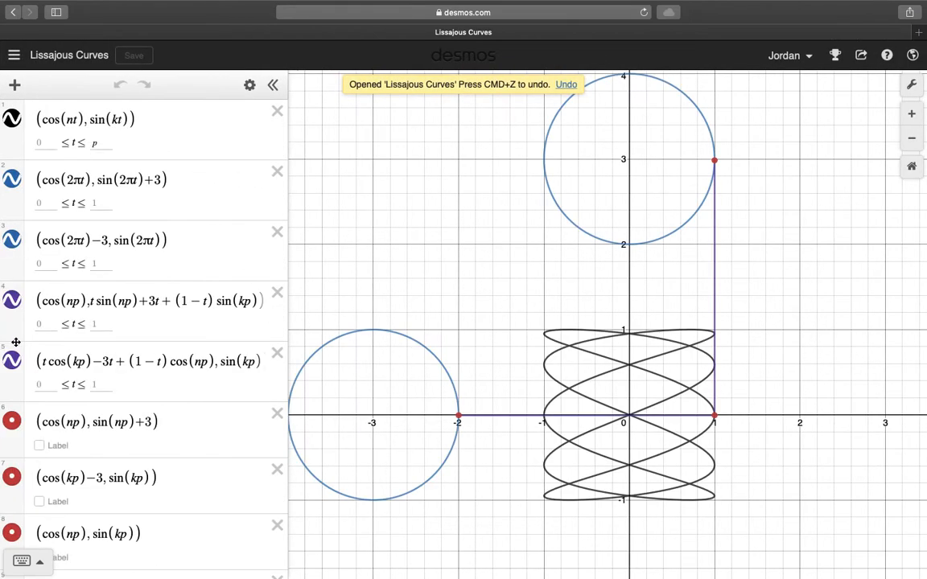
- Set slider p to 0 and change its animation mode to loop back and forth
scroll(138, 421, down, 5)
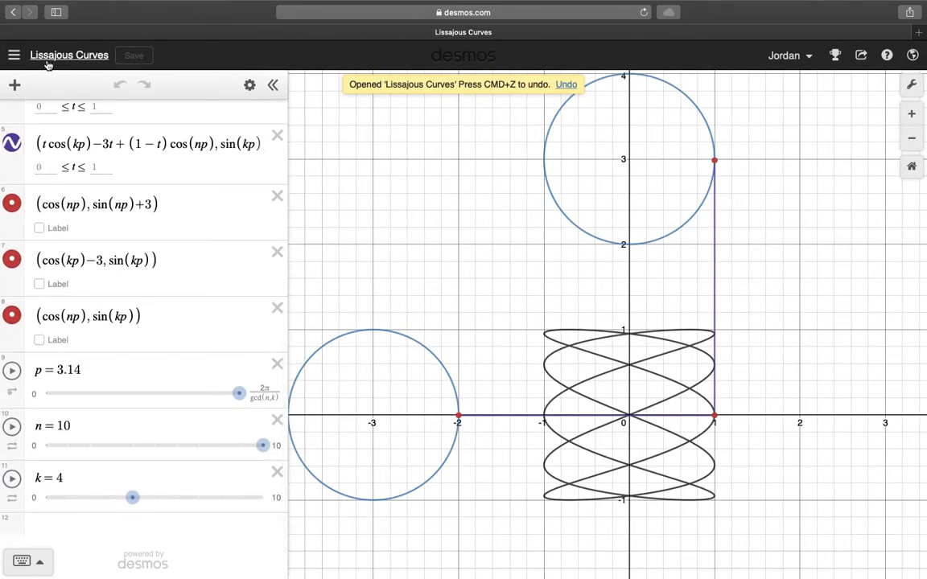
drag(239, 393, 17, 381)
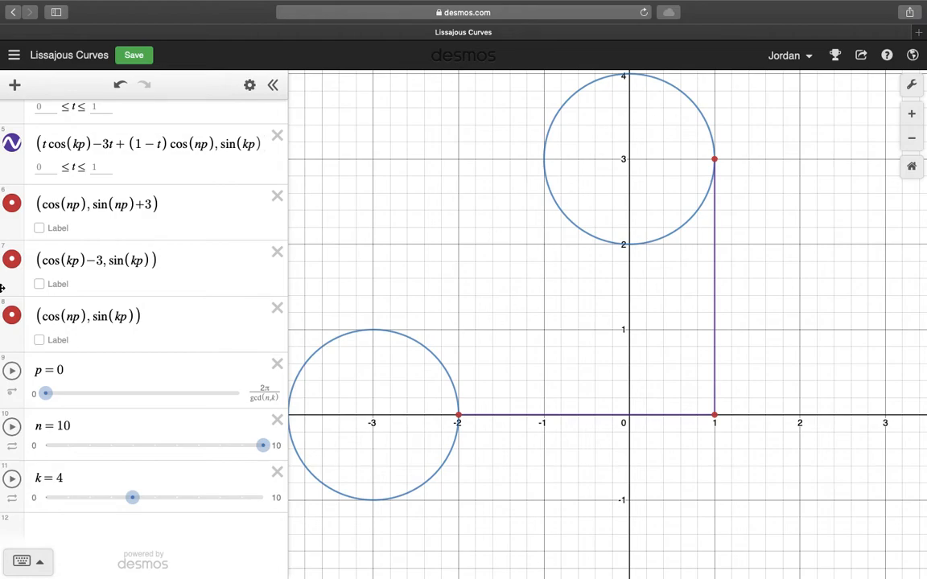
mouse_move(2, 461)
click(10, 394)
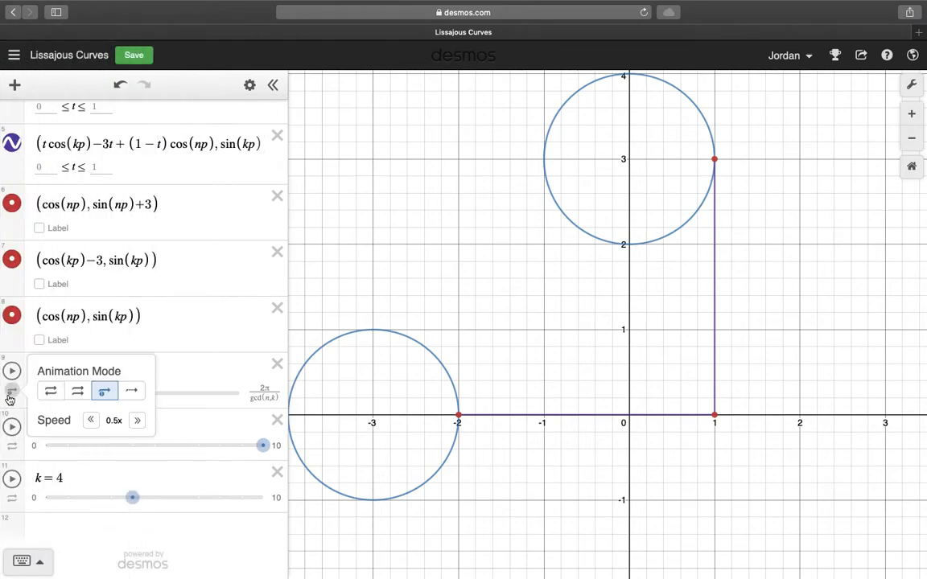
click(77, 392)
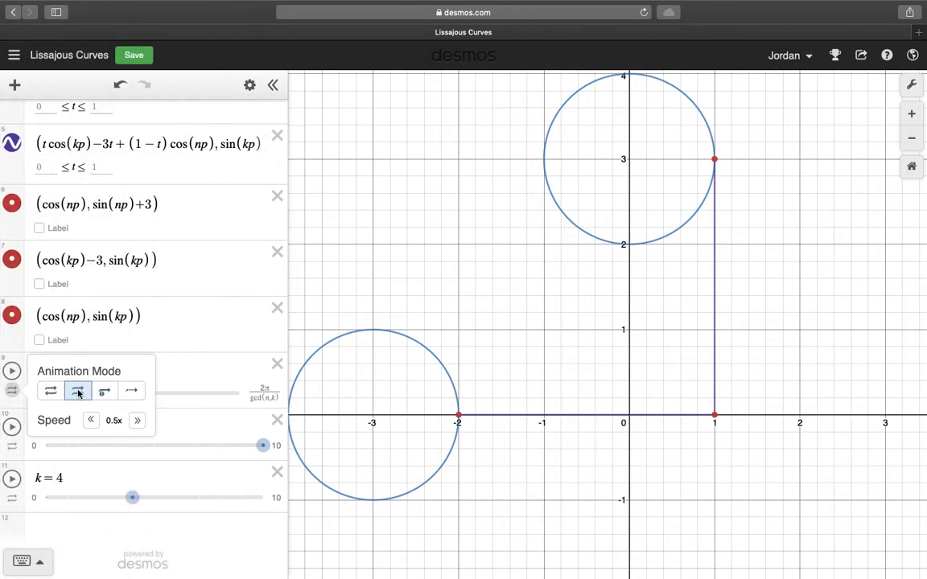
click(51, 392)
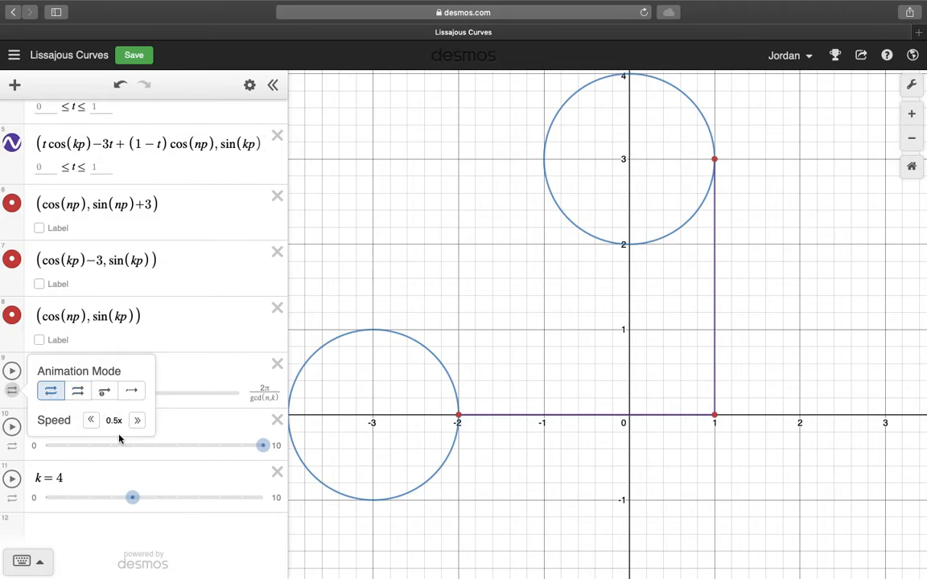
- Increase slider p's animation speed, and play the Lissajous curve animation before pausing it
click(136, 420)
click(11, 371)
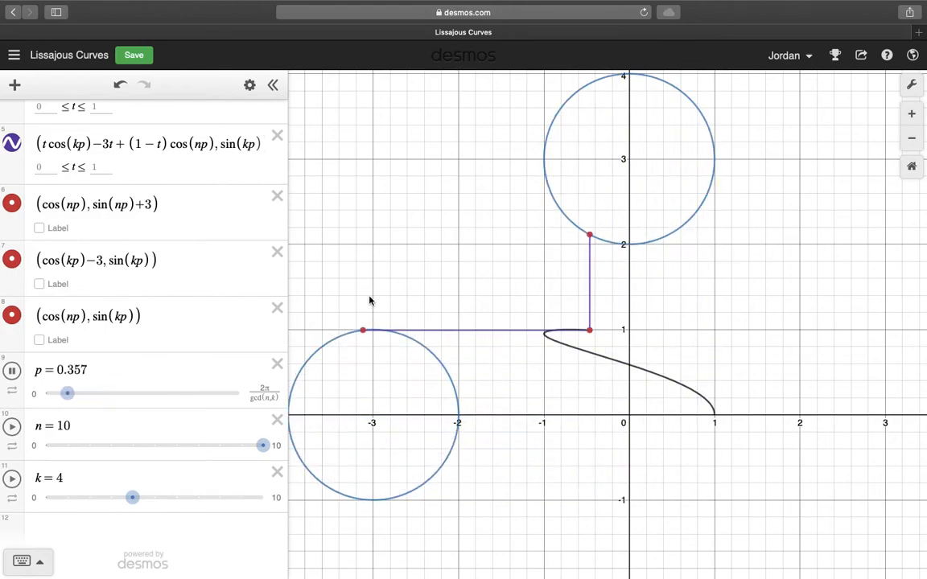
scroll(217, 263, up, 5)
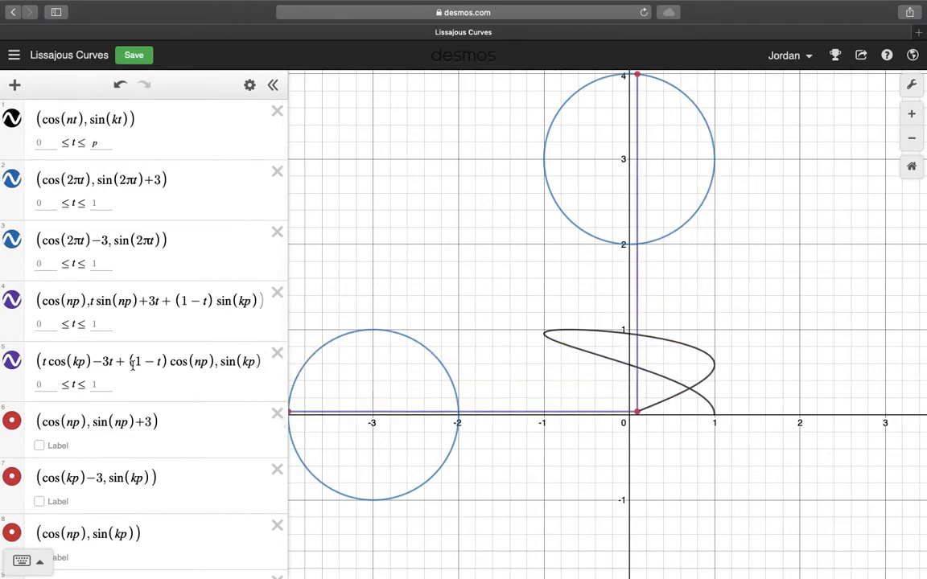
scroll(133, 365, down, 5)
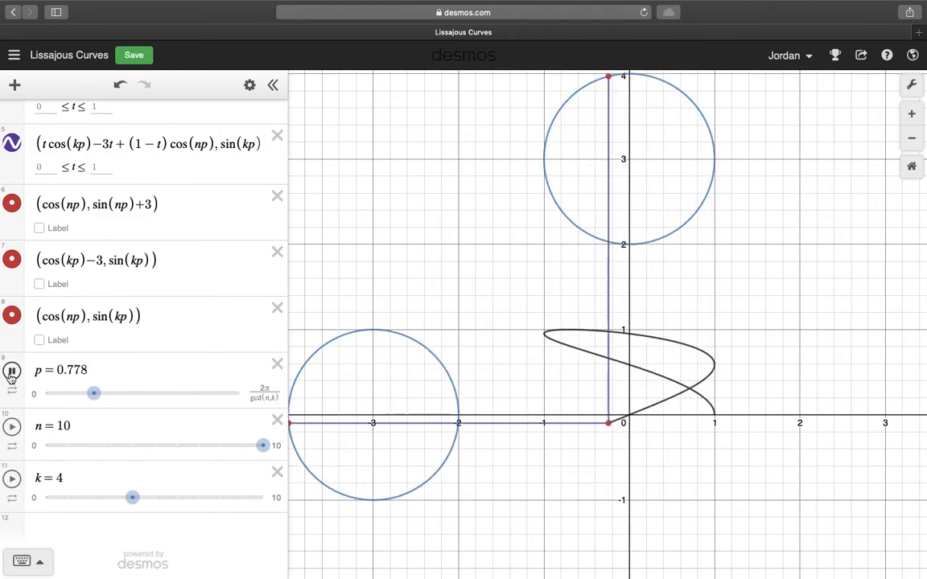
click(11, 372)
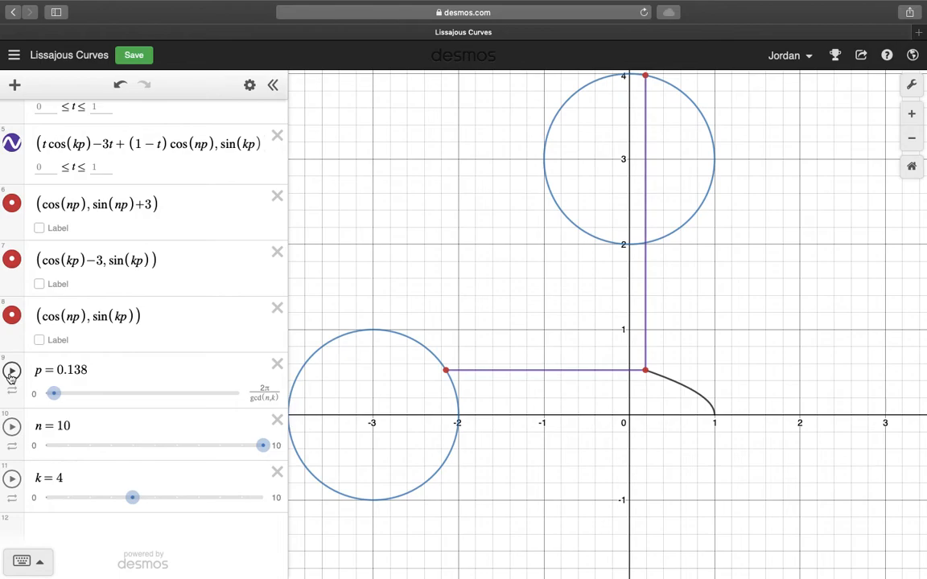
- Open the saved graph Fancy Thingy
click(14, 55)
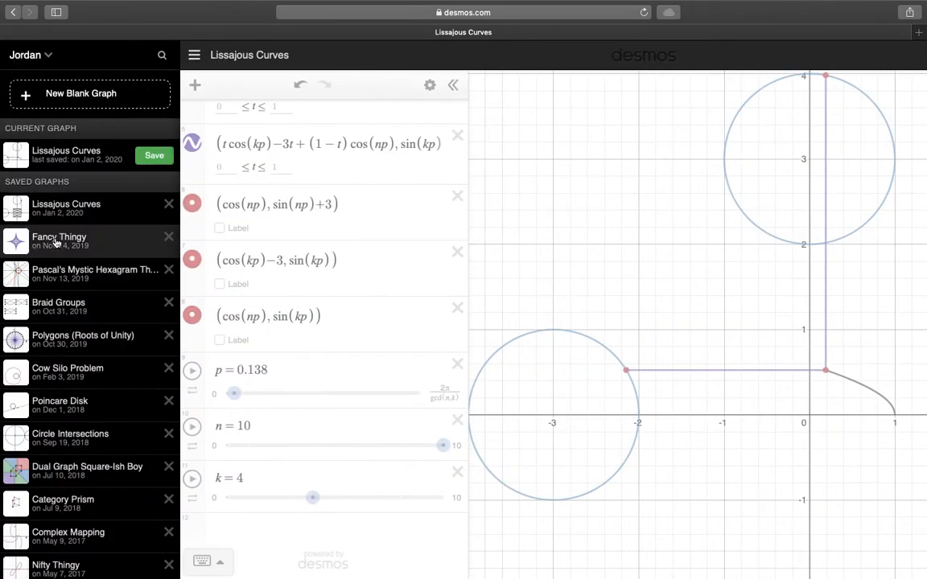
click(57, 241)
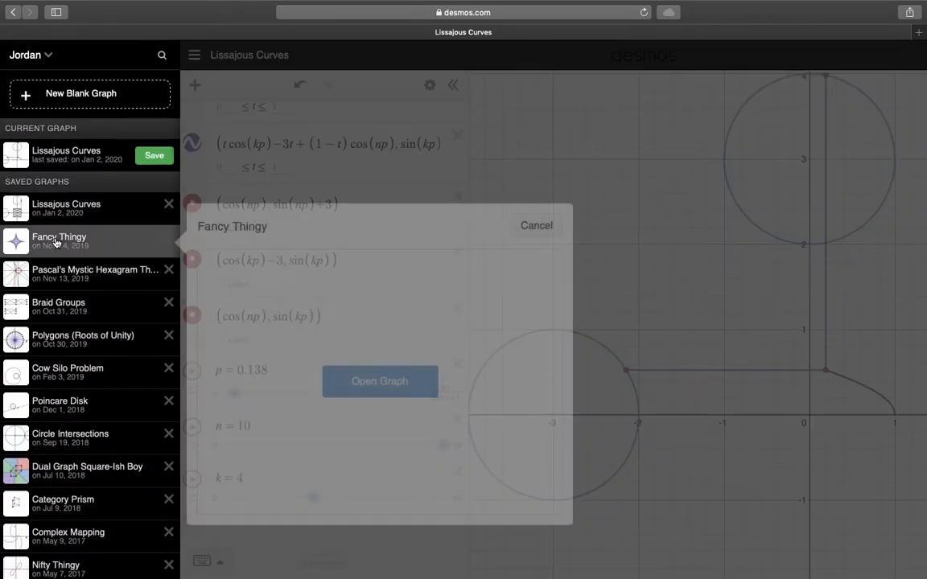
click(388, 383)
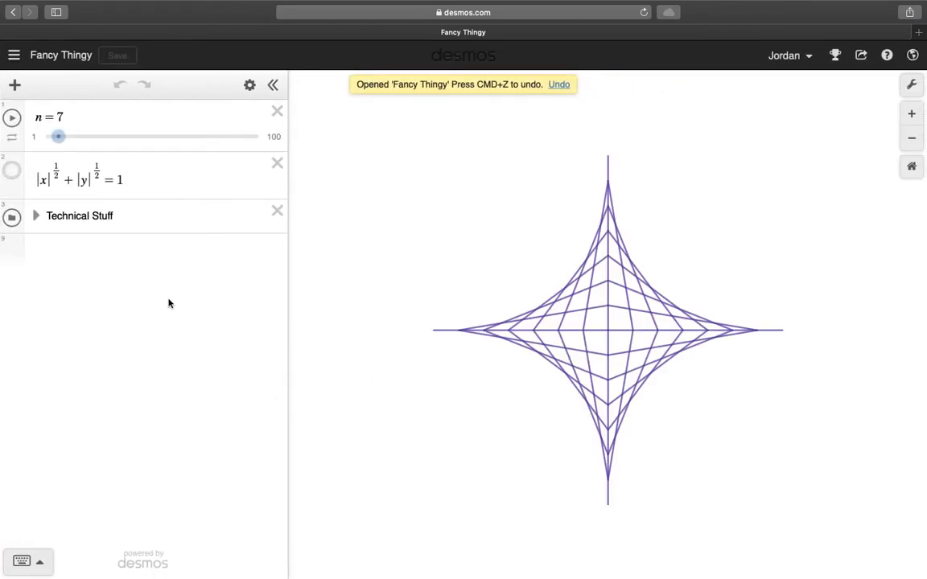
- Expand the Technical Stuff folder to examine the list k and the four parametric expressions, and collapse the folder
click(35, 218)
scroll(196, 353, down, 1)
scroll(197, 354, up, 2)
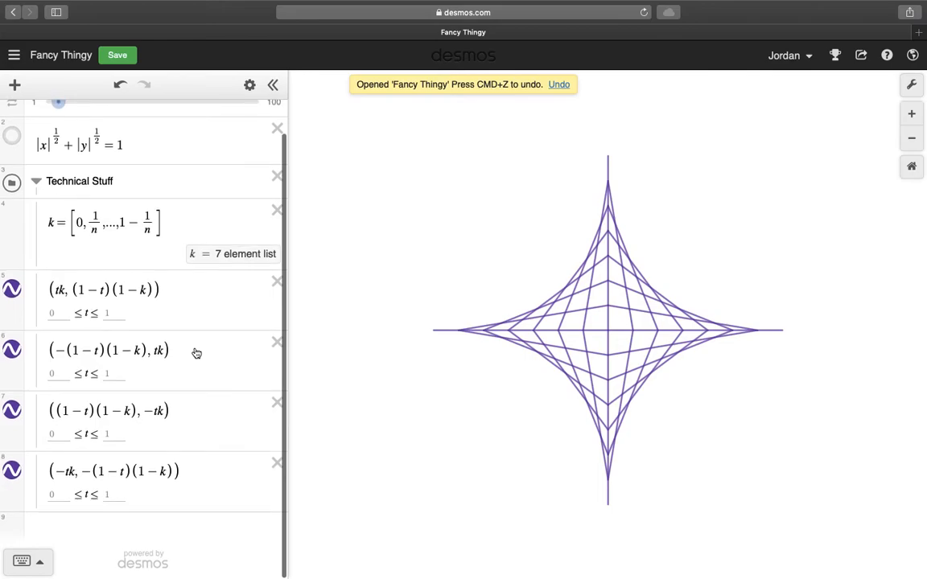
click(164, 251)
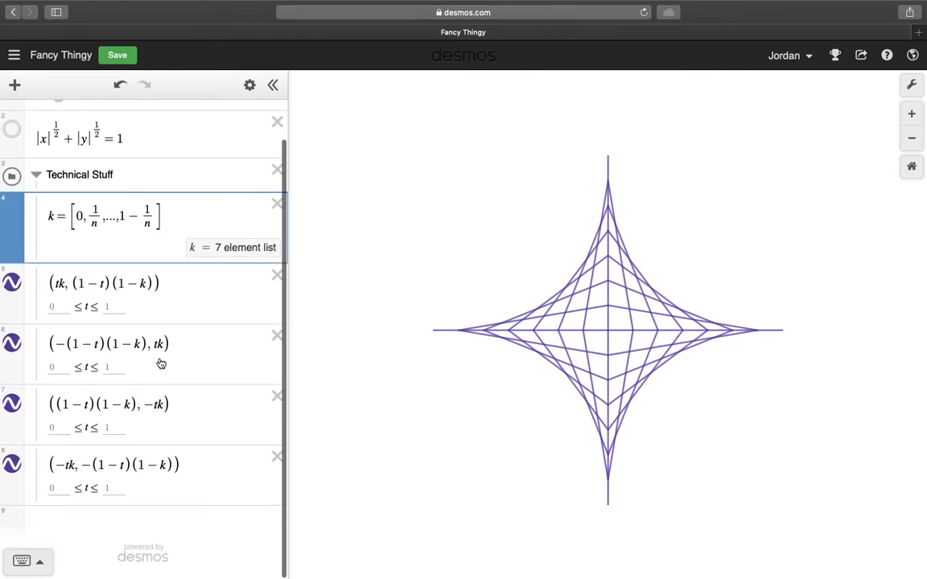
scroll(145, 329, down, 2)
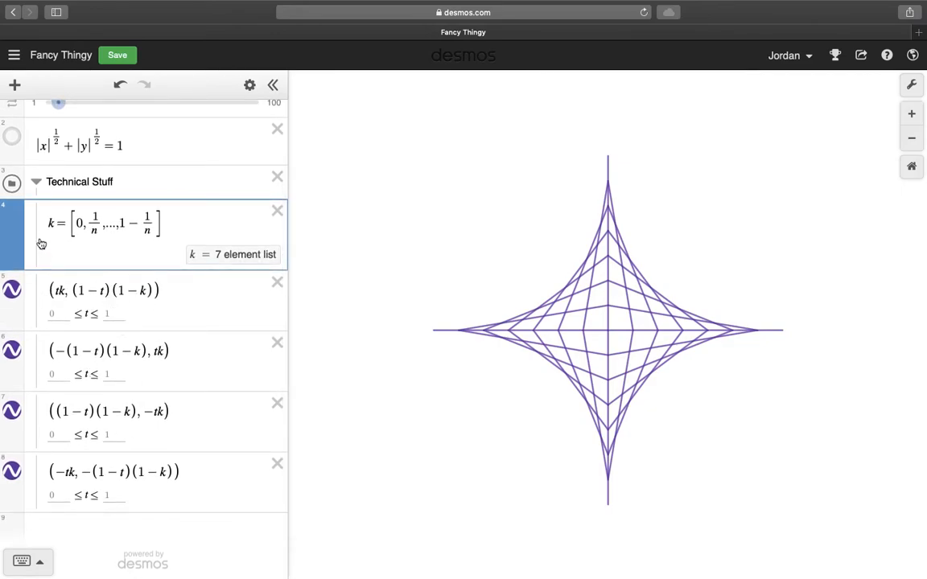
click(35, 184)
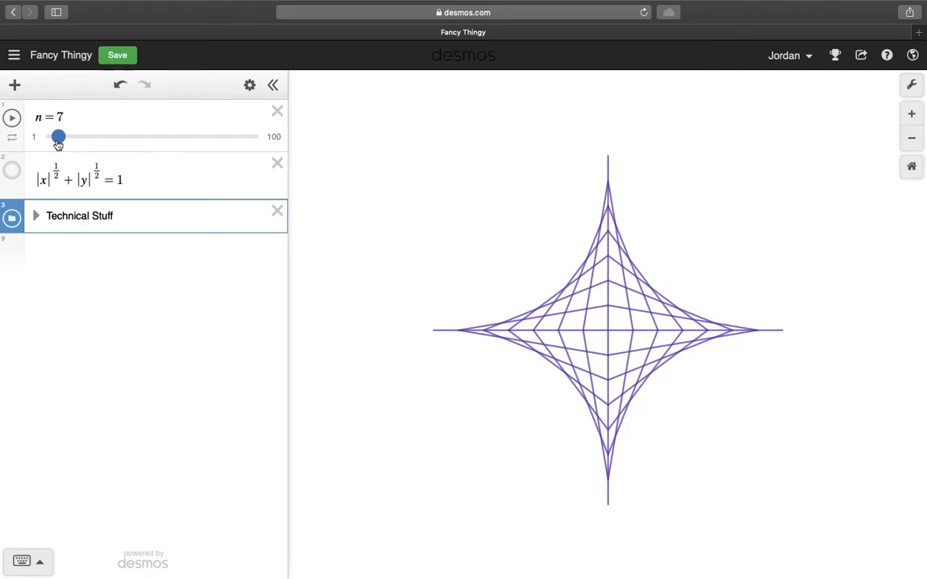
- Move slider n through 34, 1 and 10, showing the |x|^(1/2) + |y|^(1/2) = 1 curve for comparison, and finish with it hidden and n at 19
drag(58, 140, 116, 140)
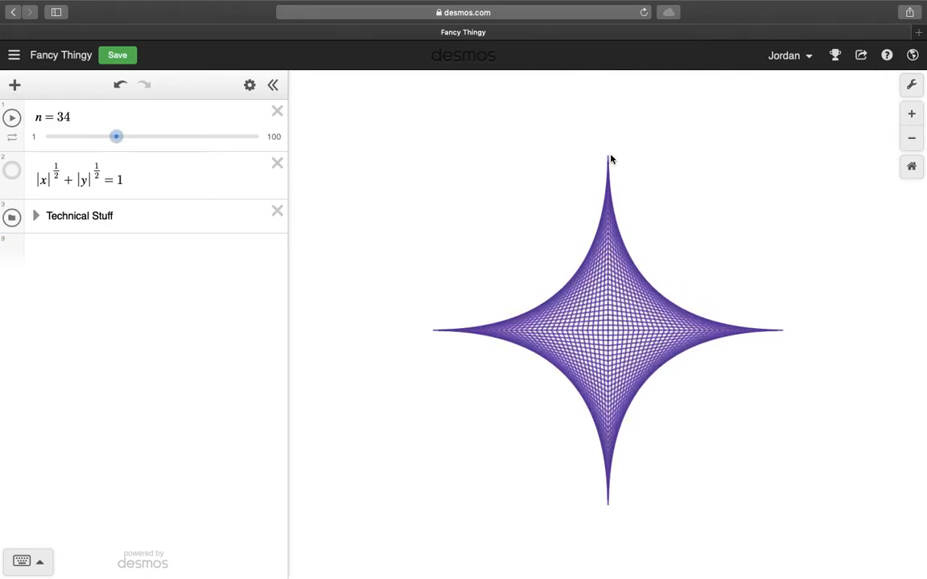
click(11, 170)
drag(118, 138, 46, 136)
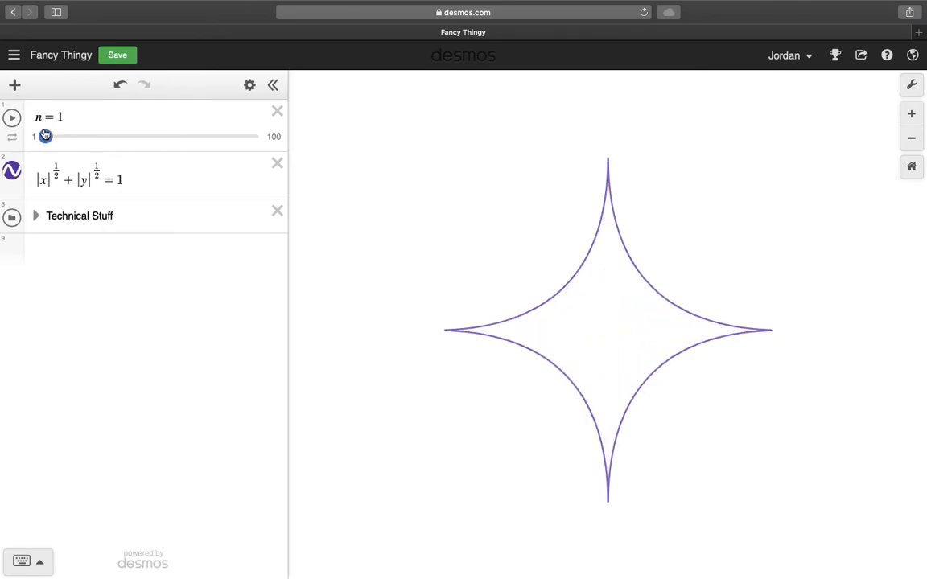
drag(45, 135, 70, 135)
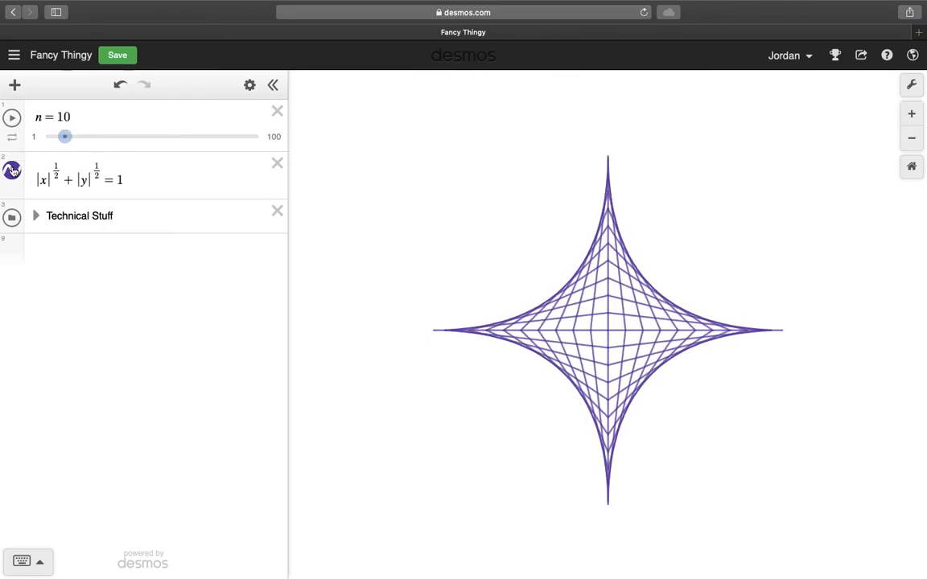
drag(64, 136, 84, 136)
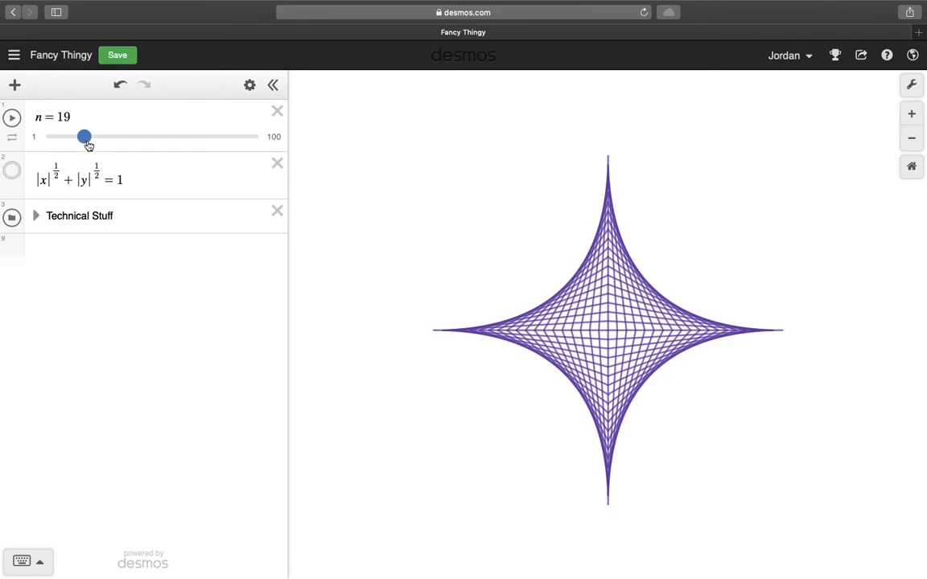
- Open the saved graph Dual Graph Square-Ish Boy
click(13, 54)
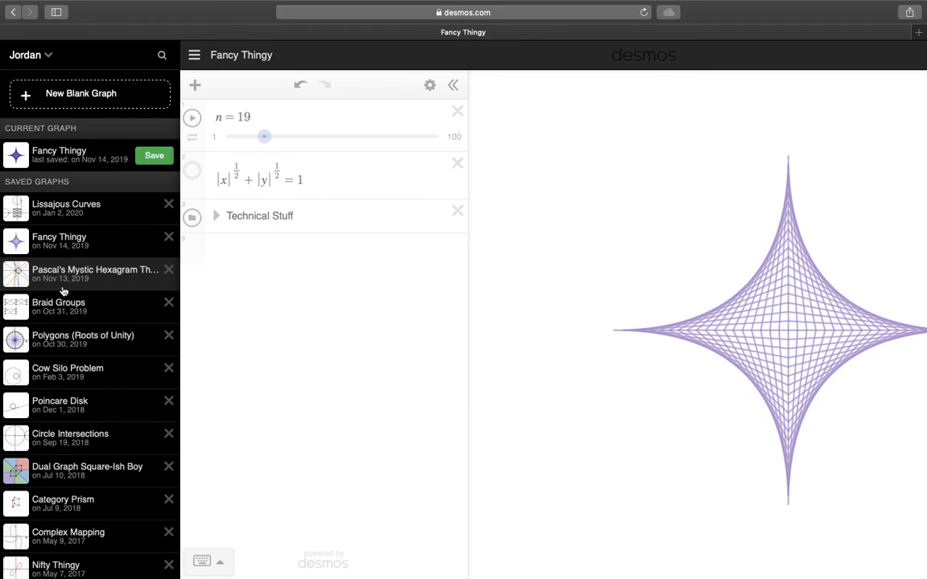
click(88, 478)
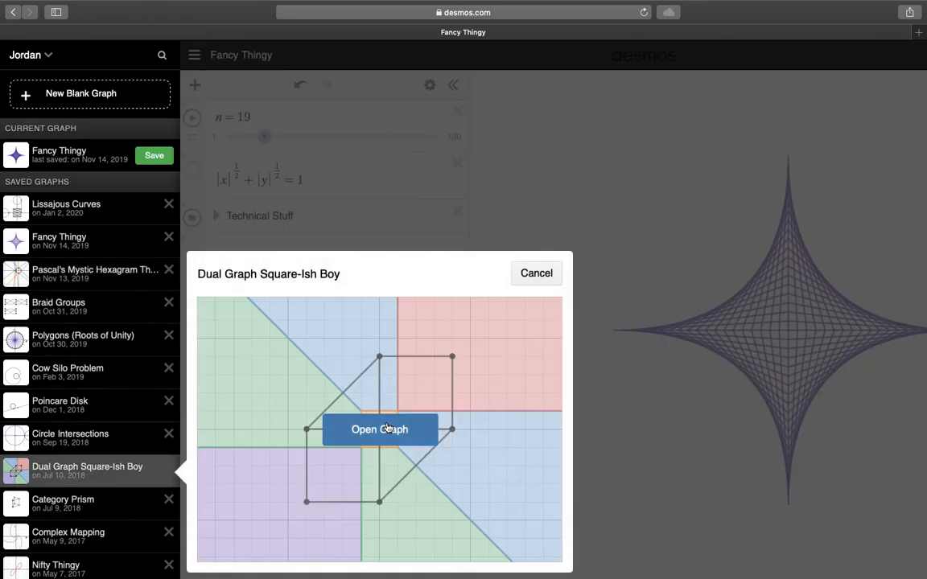
click(385, 427)
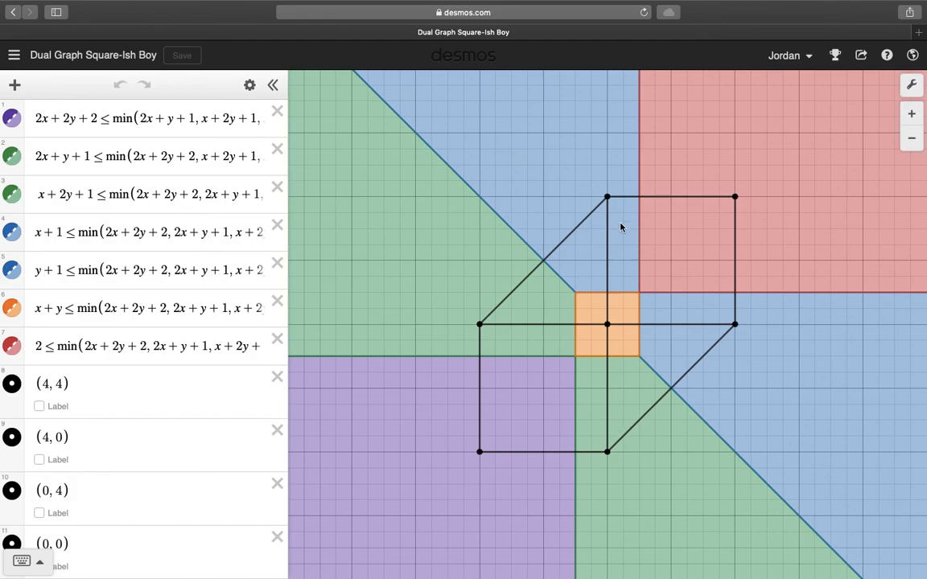
mouse_move(621, 4)
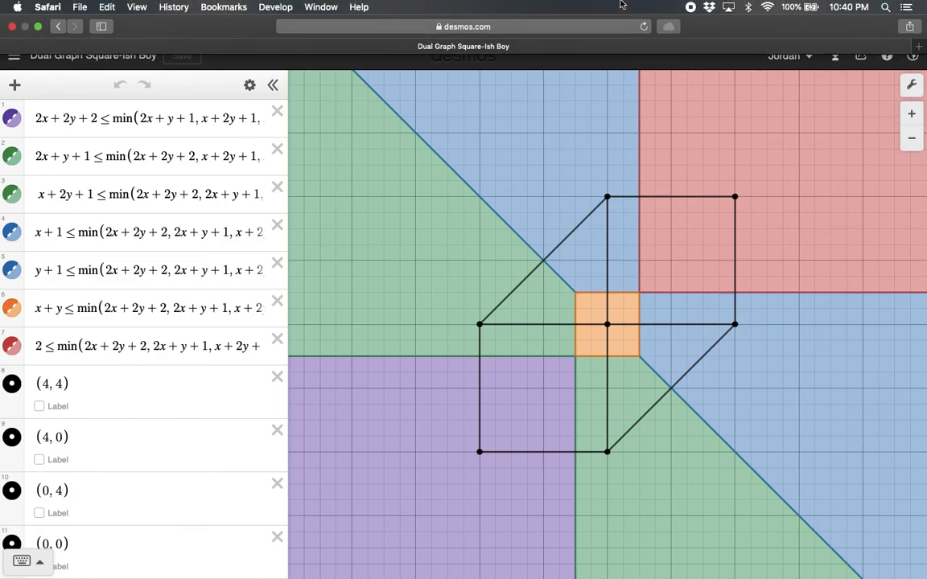